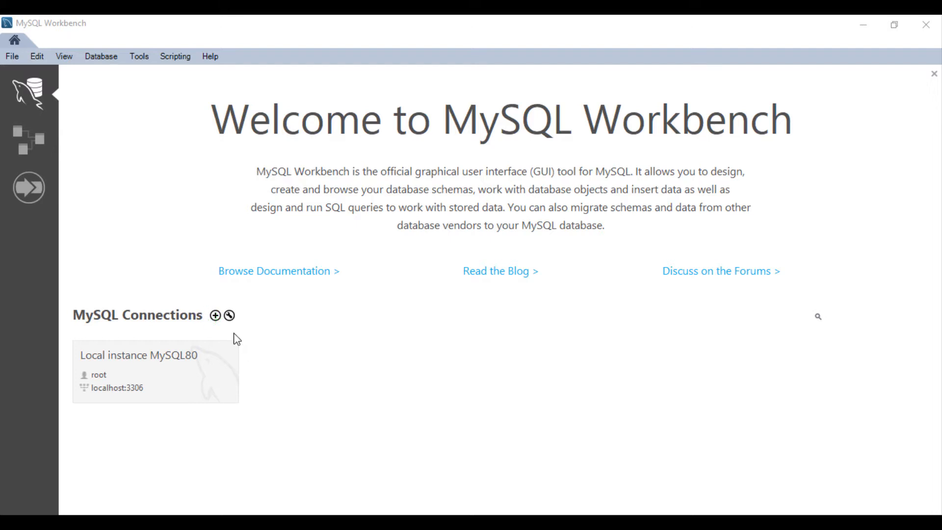
Add a new MySQL connection and enter the user's name as its Connection Name.
left_click(215, 316)
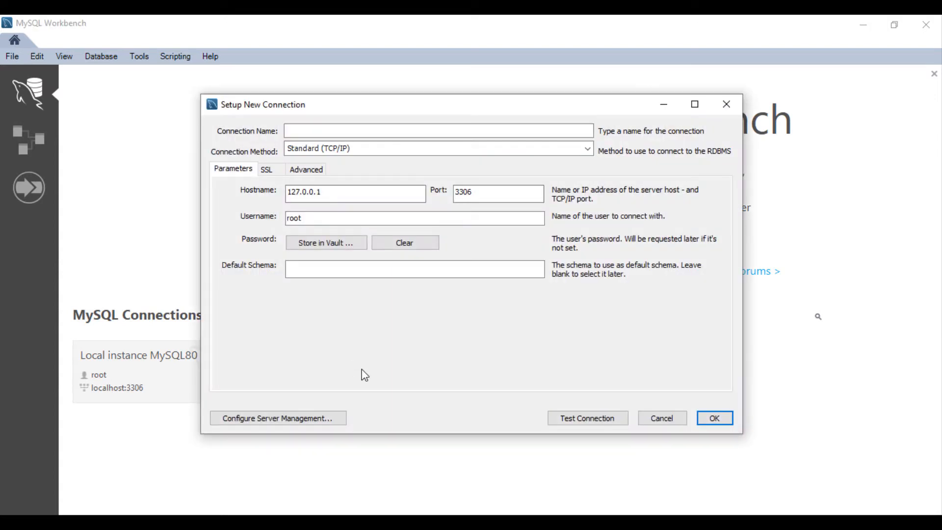
left_click(316, 130)
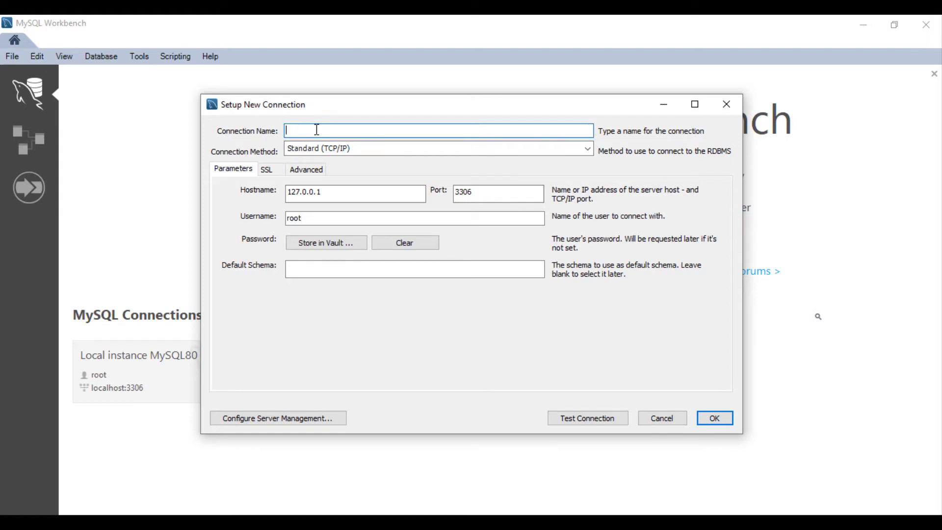
type("Sajib")
mouse_move(284, 247)
left_mouse_down()
mouse_move(346, 226)
mouse_move(364, 262)
mouse_move(287, 259)
left_mouse_up()
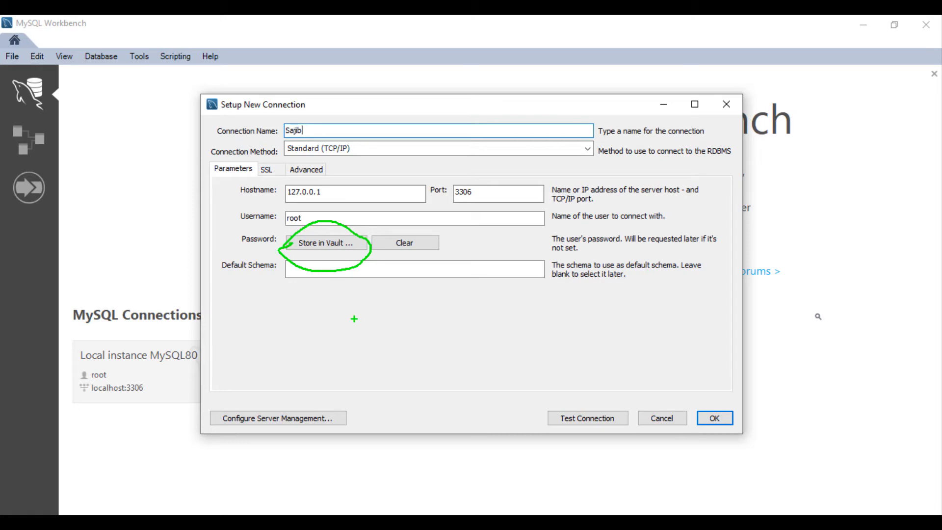
key("Escape")
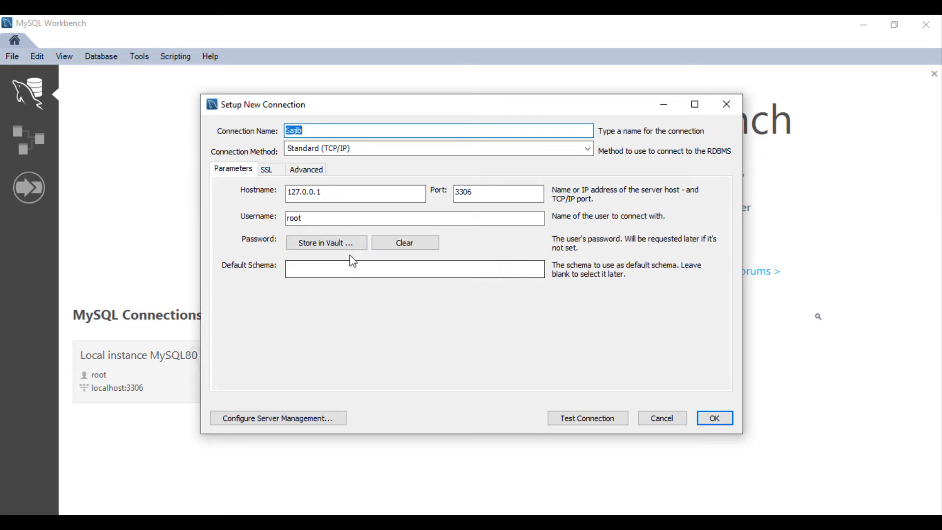
Store the root user's password in the vault for this connection.
left_click(338, 243)
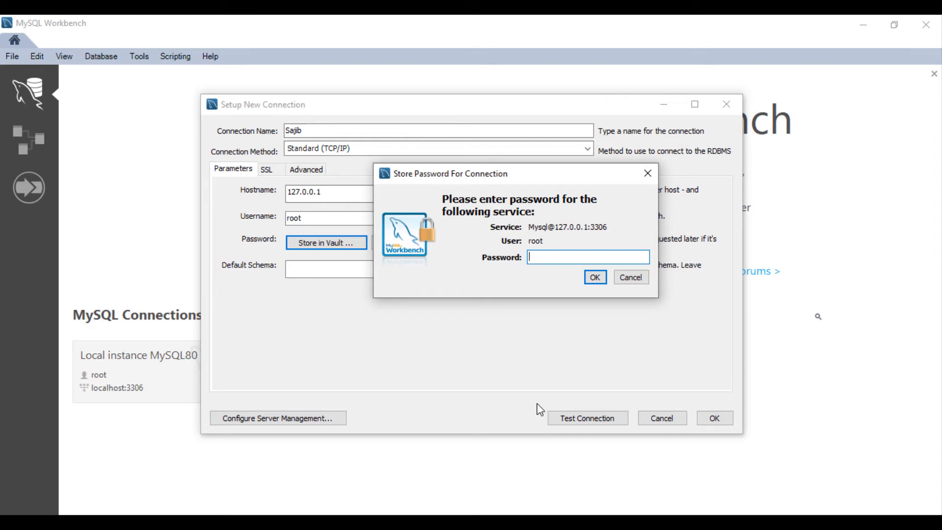
left_click(595, 278)
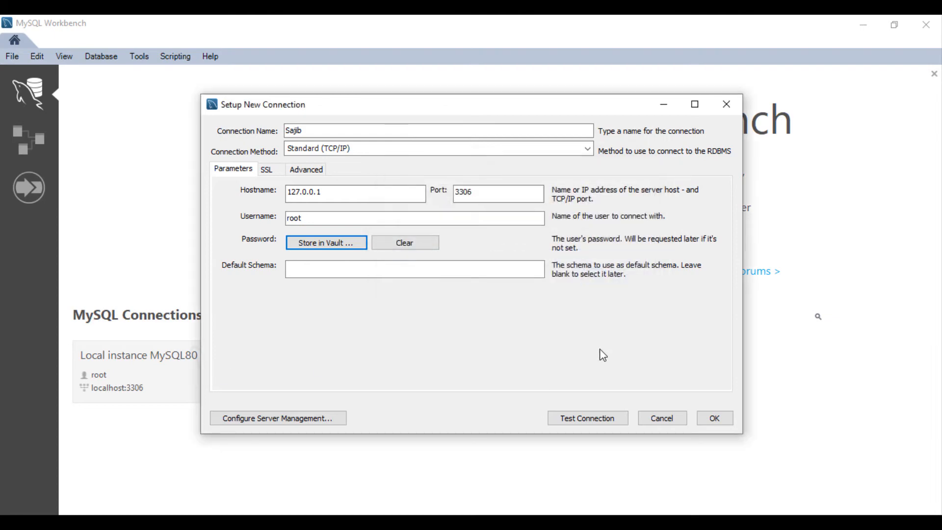
Test the connection successfully with SSL, then save it as a MySQL Connections tile.
left_click(589, 418)
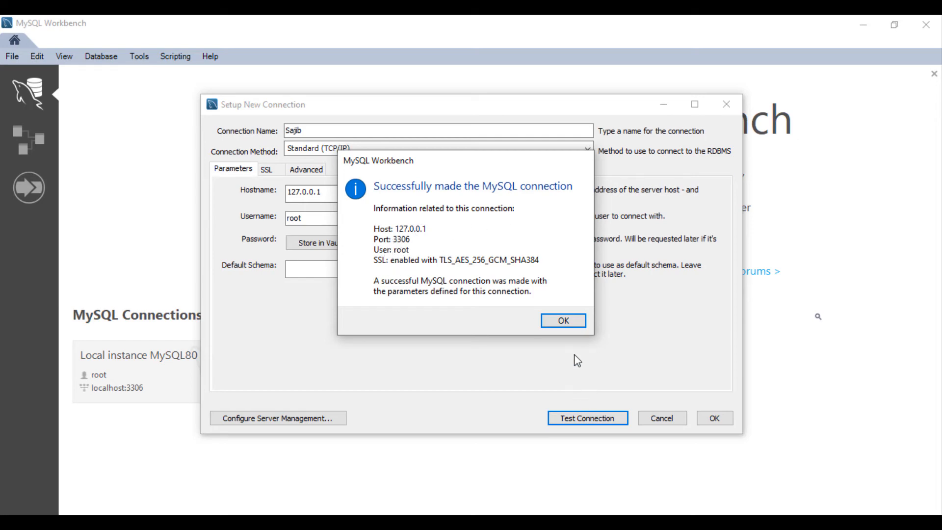
left_click(564, 320)
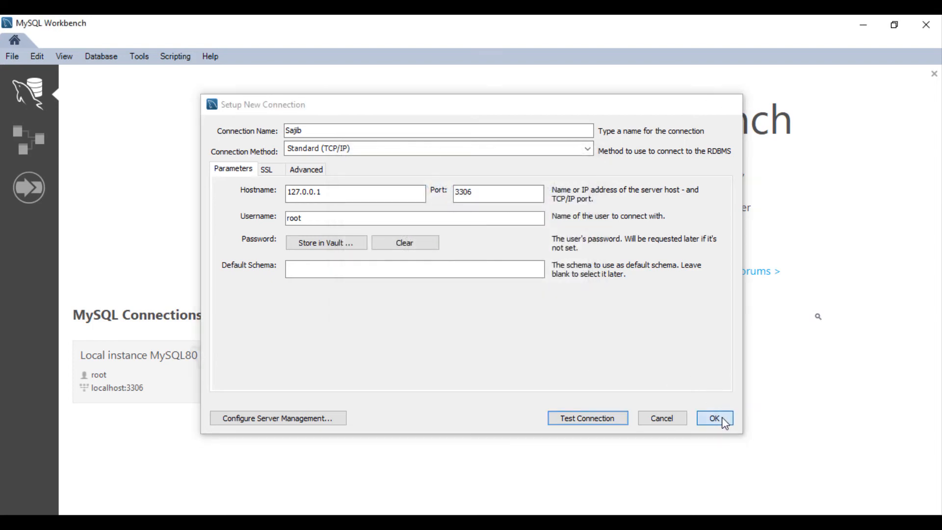
left_click(725, 422)
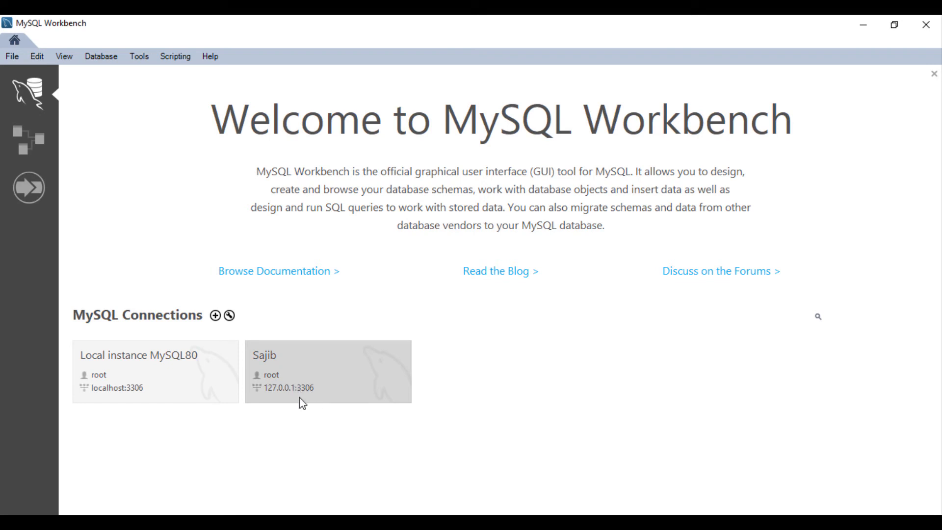
Open the new connection and type SELECT * FROM in the Query 1 editor.
left_click(329, 364)
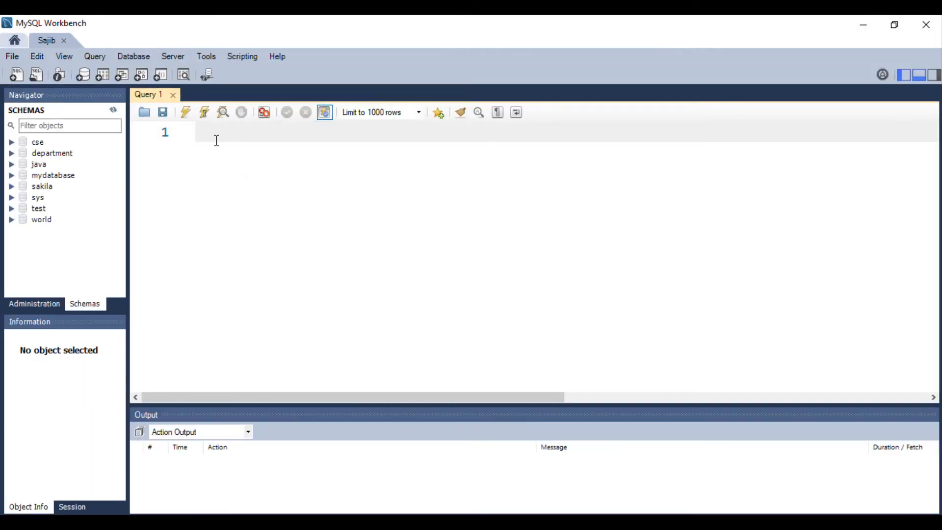
type("Se")
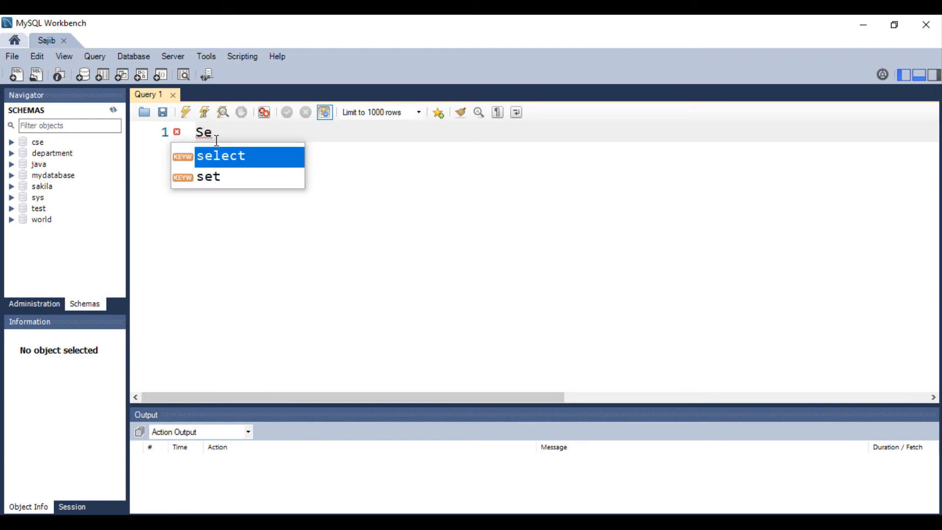
type("lect @")
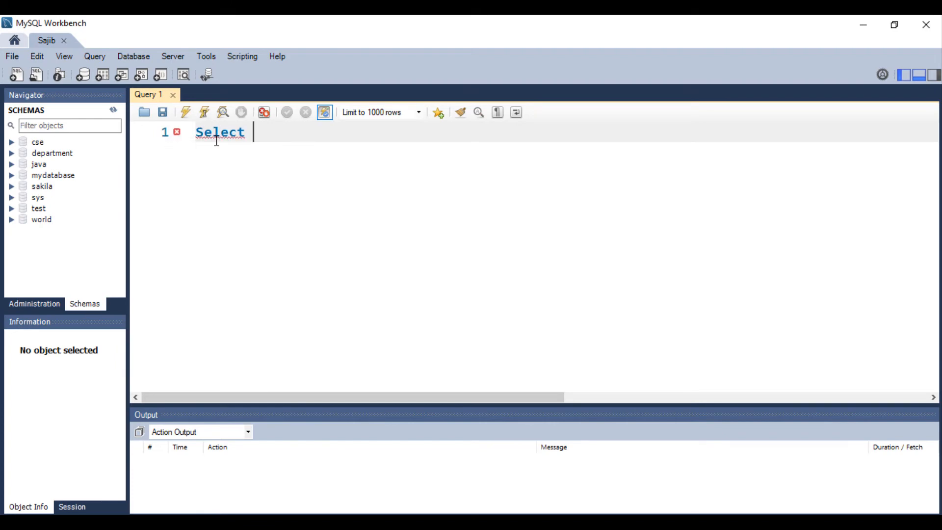
key("BackSpace")
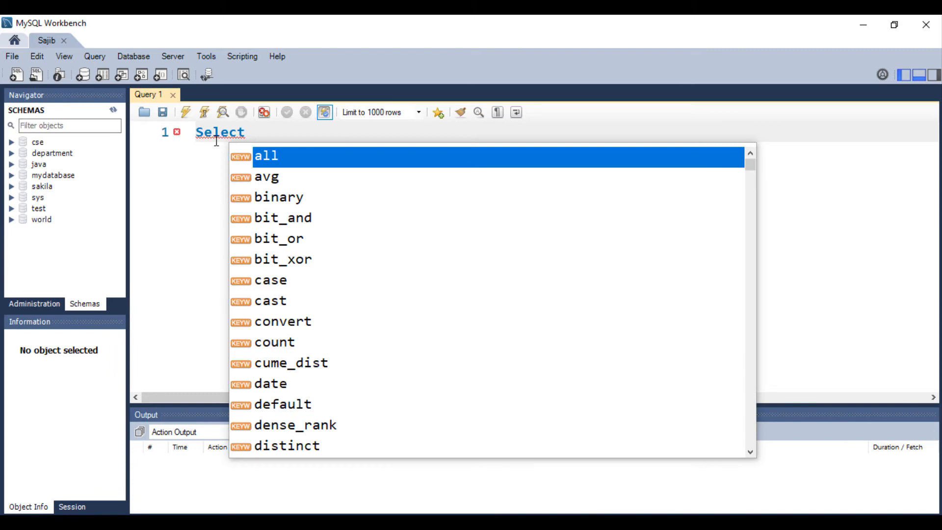
type("* FR")
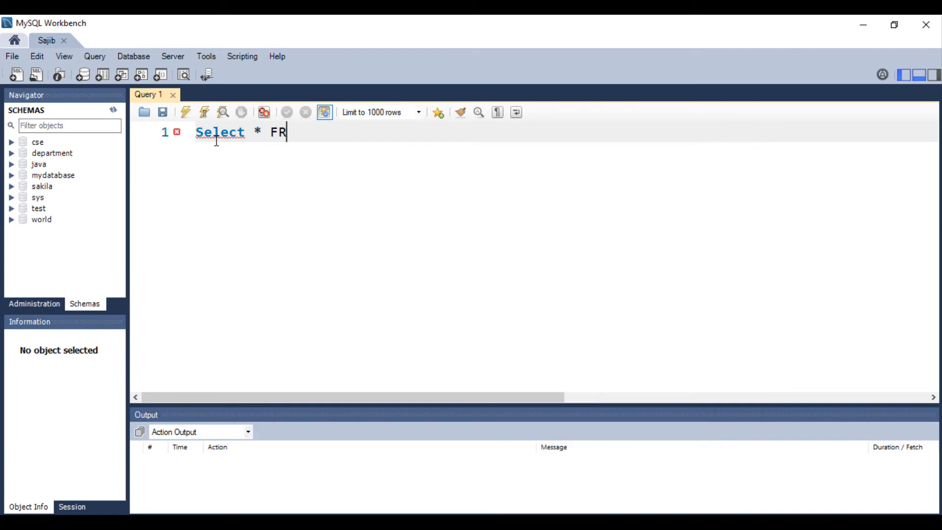
key("BackSpace")
key("BackSpace")
key("BackSpace")
key("BackSpace")
key("BackSpace")
key("BackSpace")
key("BackSpace")
key("BackSpace")
key("BackSpace")
key("BackSpace")
key("BackSpace")
type("SELECT ")
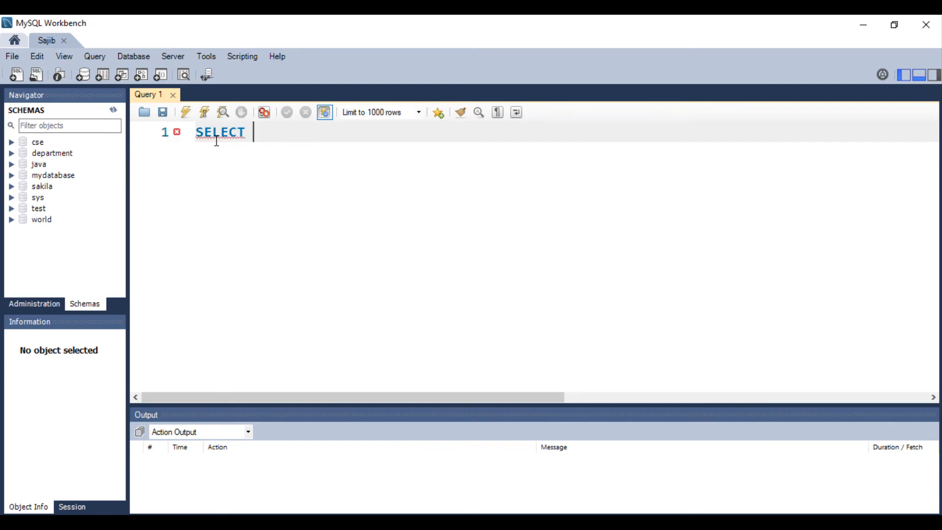
type("* FROM")
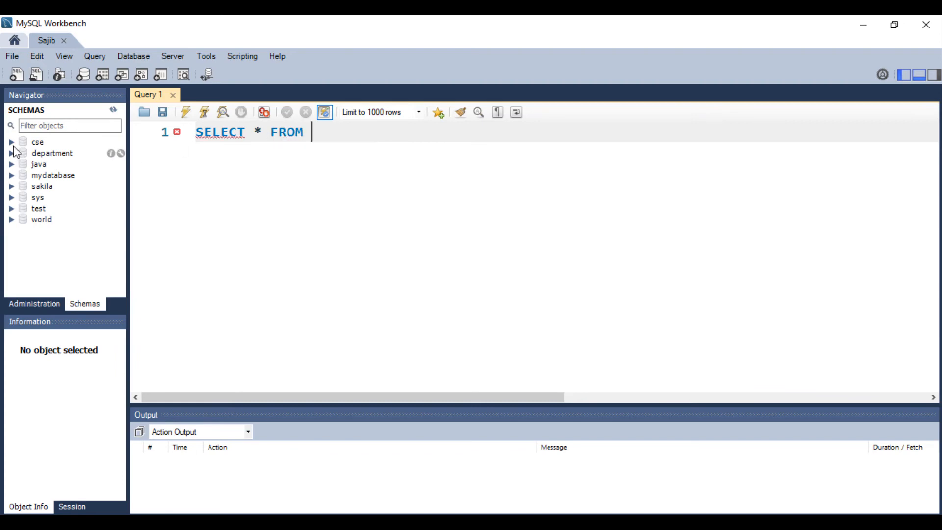
Expand cse > Tables, complete the query as SELECT * FROM cse.student;, and select the line.
left_click(11, 141)
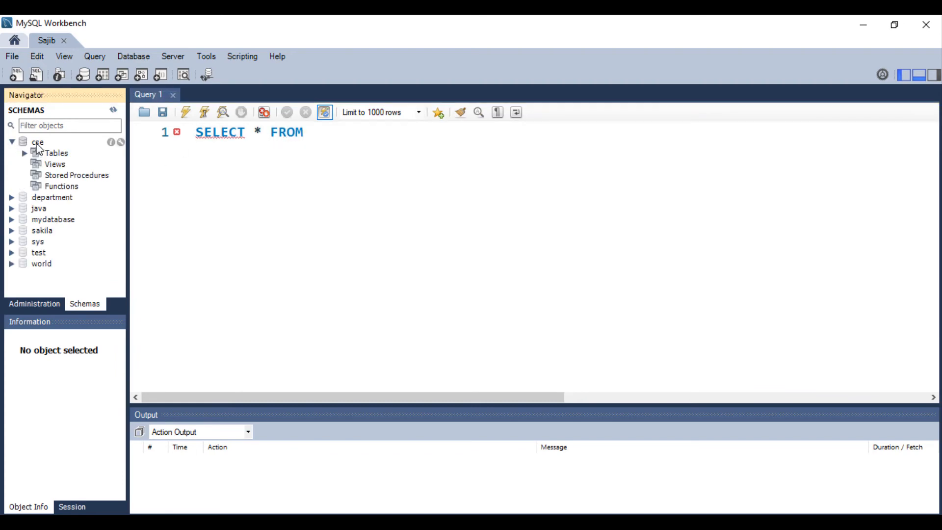
left_click(327, 132)
type("cse")
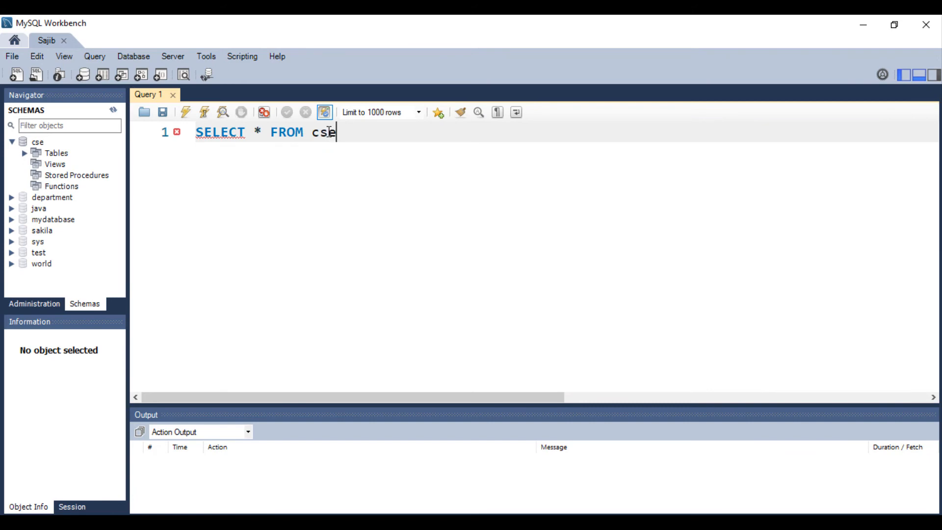
type(".")
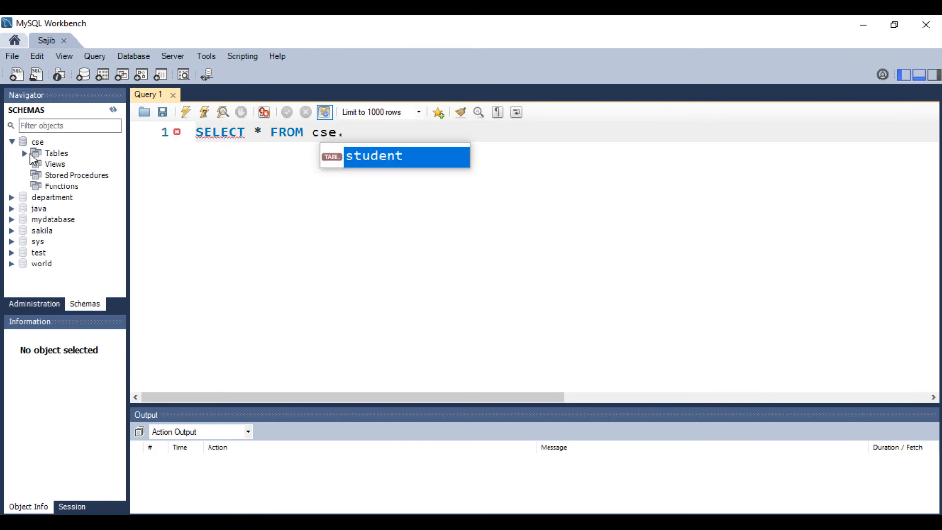
left_click(25, 153)
double_click(348, 131)
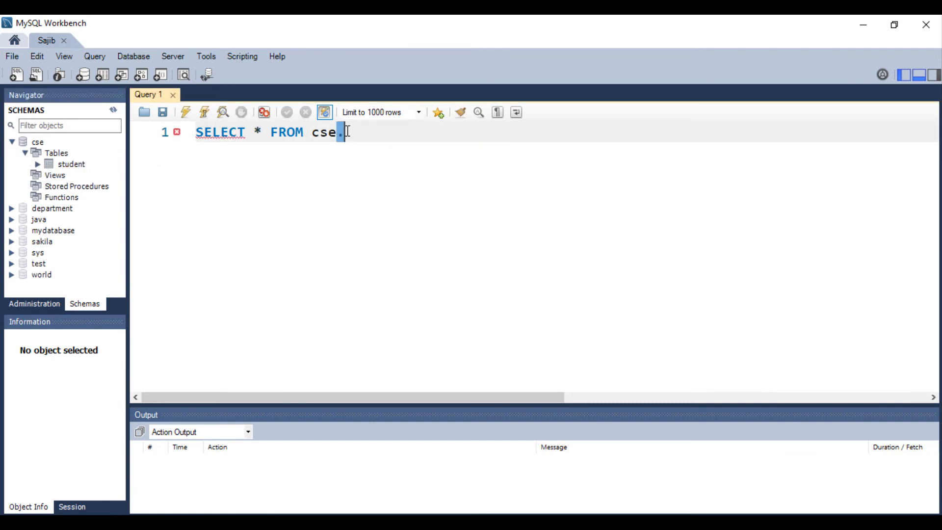
left_click(347, 132)
type("student;")
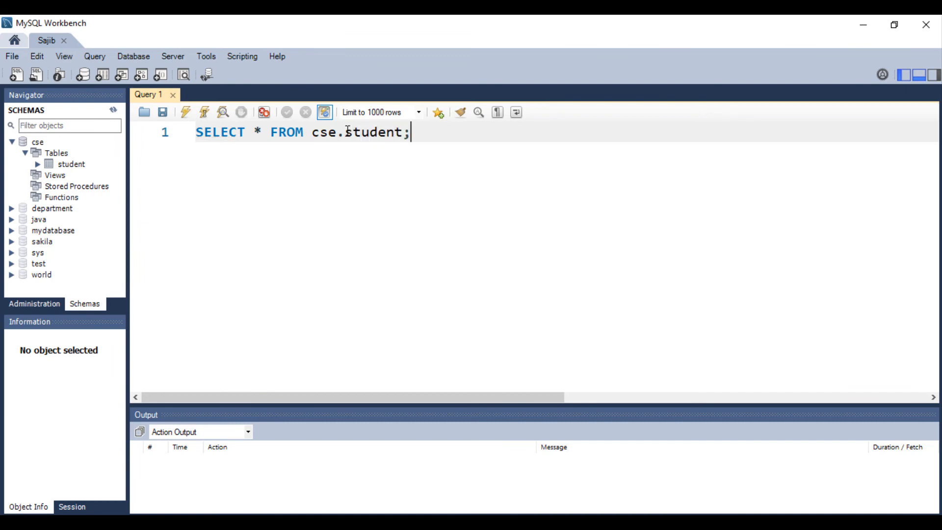
left_click_drag(196, 132, 391, 149)
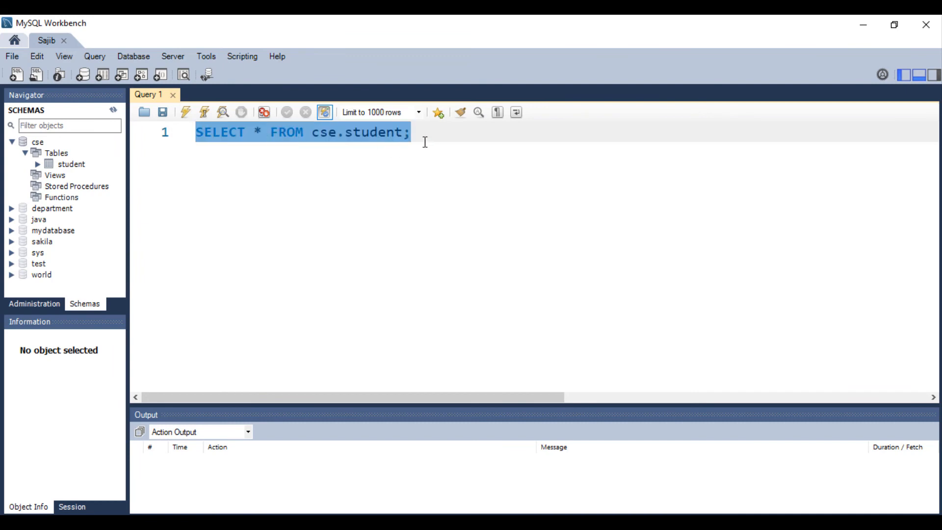
Execute SELECT * FROM cse.student; to list 8 student rows in the result grid.
left_click(189, 111)
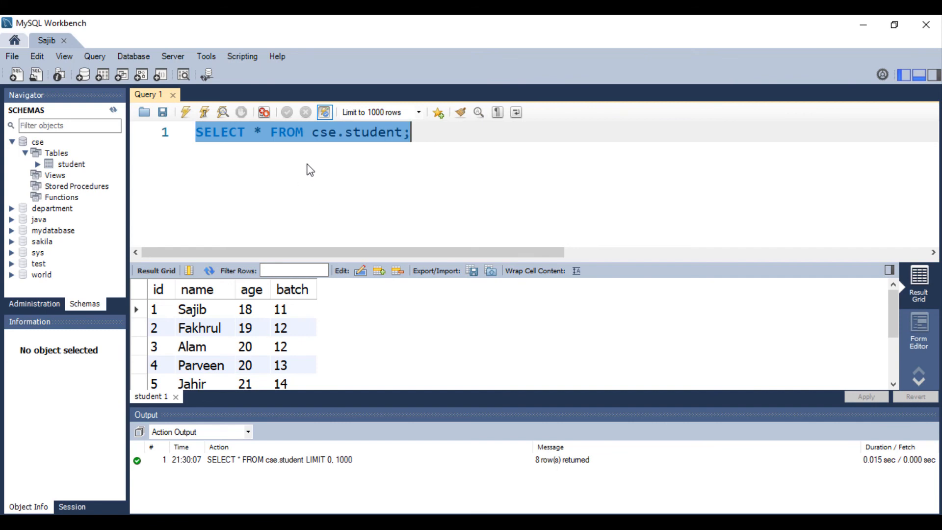
left_click(340, 196)
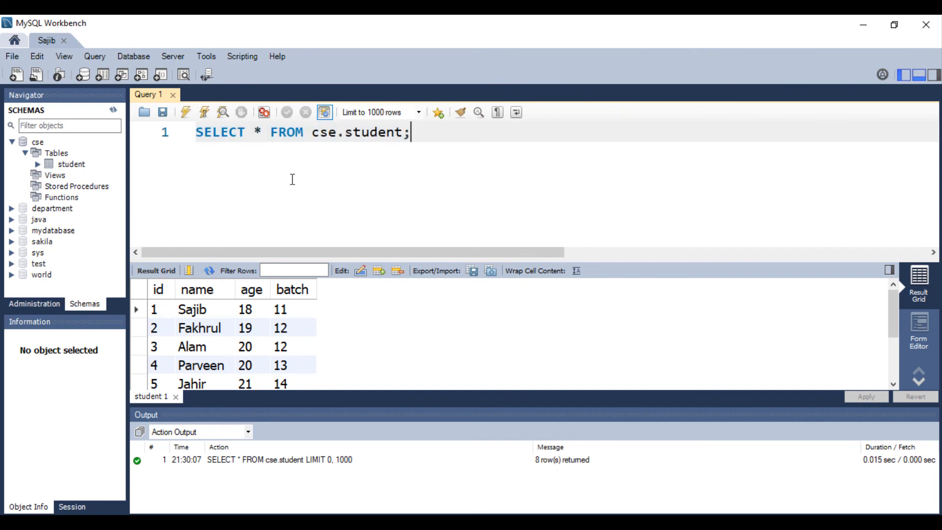